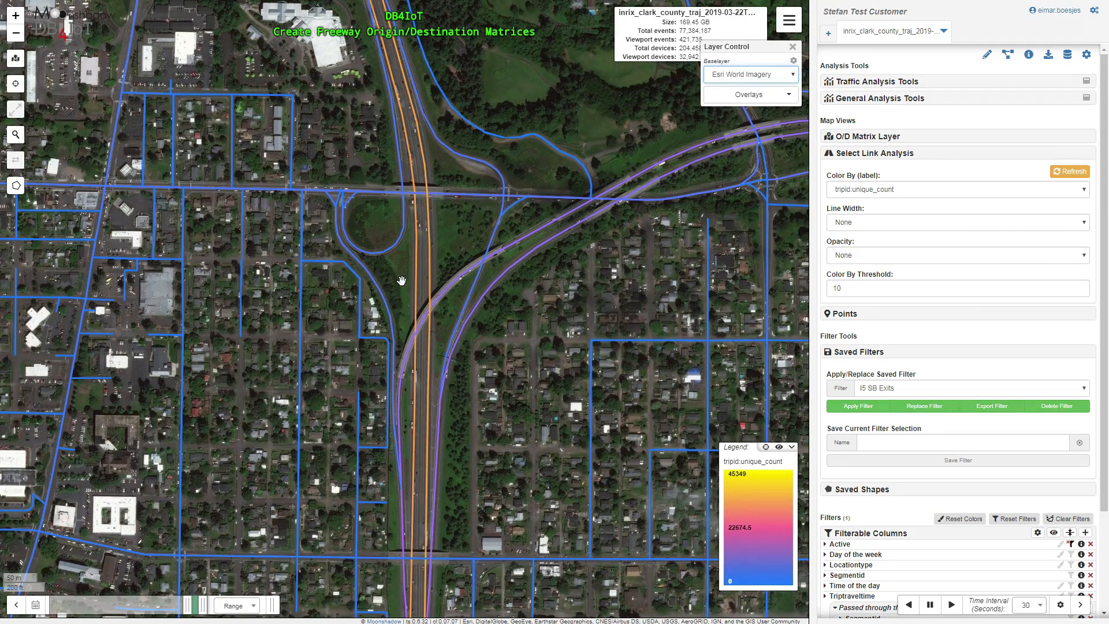
# - Filter Segmentid to the curved southbound ramp segment 5853322_1 west of the freeway and save the filter as "121 I5 SB Mill Plain 2"
pyautogui.click(382, 297)
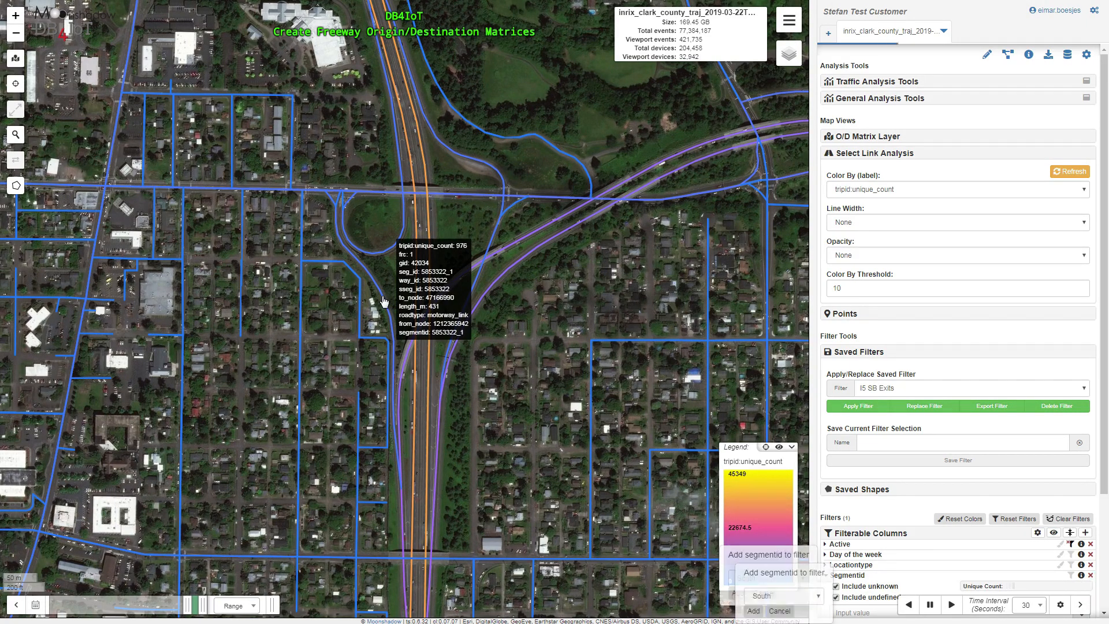
pyautogui.scroll(-3, 1021, 370)
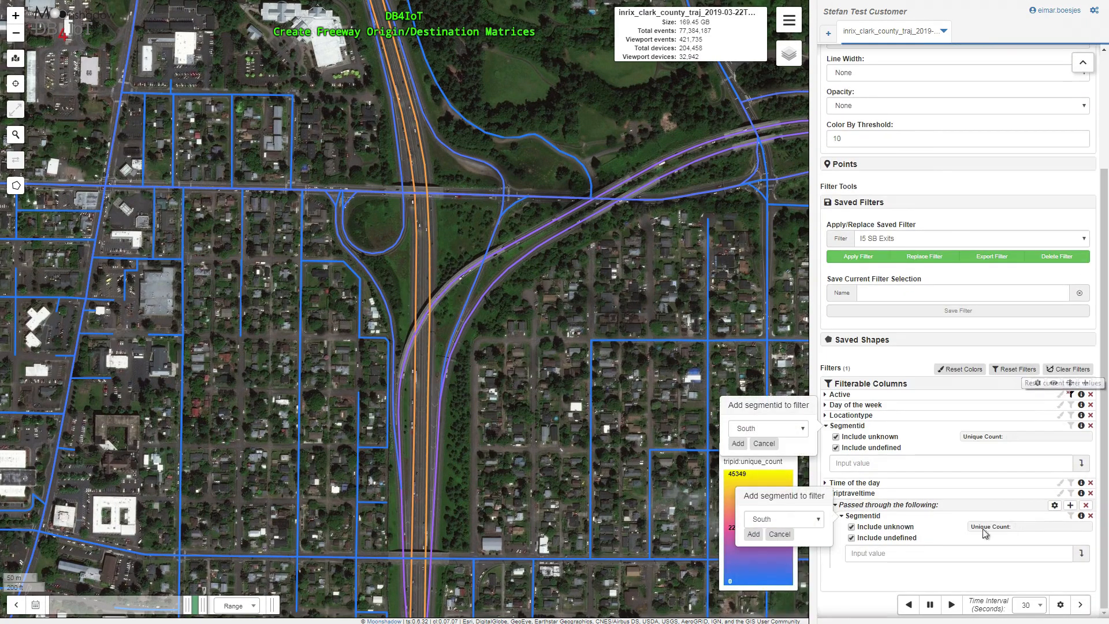
pyautogui.click(734, 443)
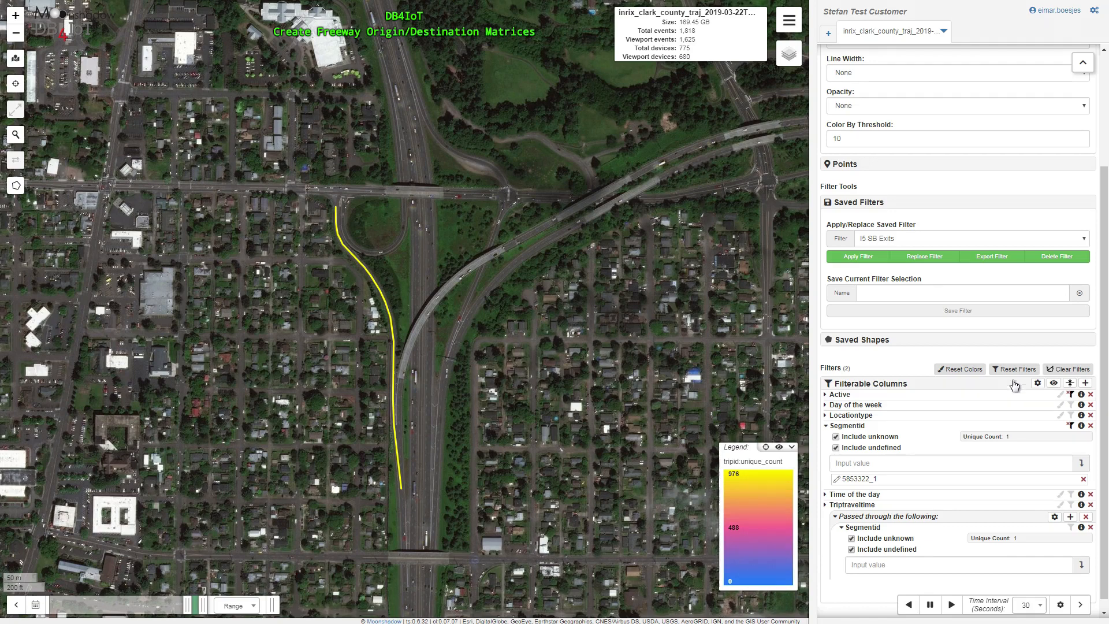
pyautogui.click(937, 290)
pyautogui.write('121 ')
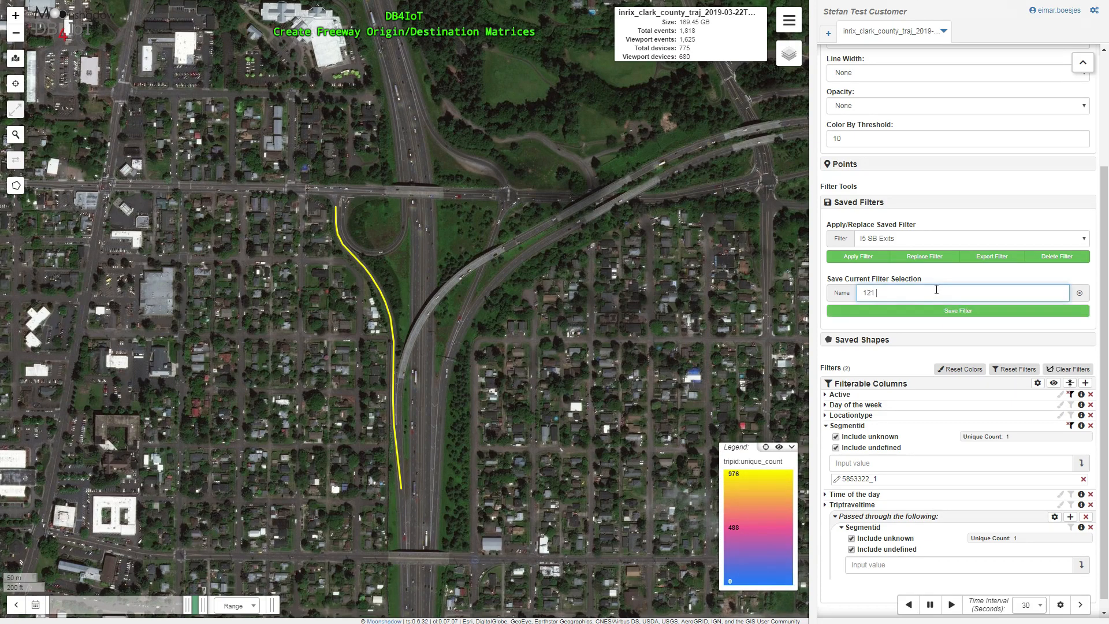
pyautogui.write('I5 SB Mill Plain 2')
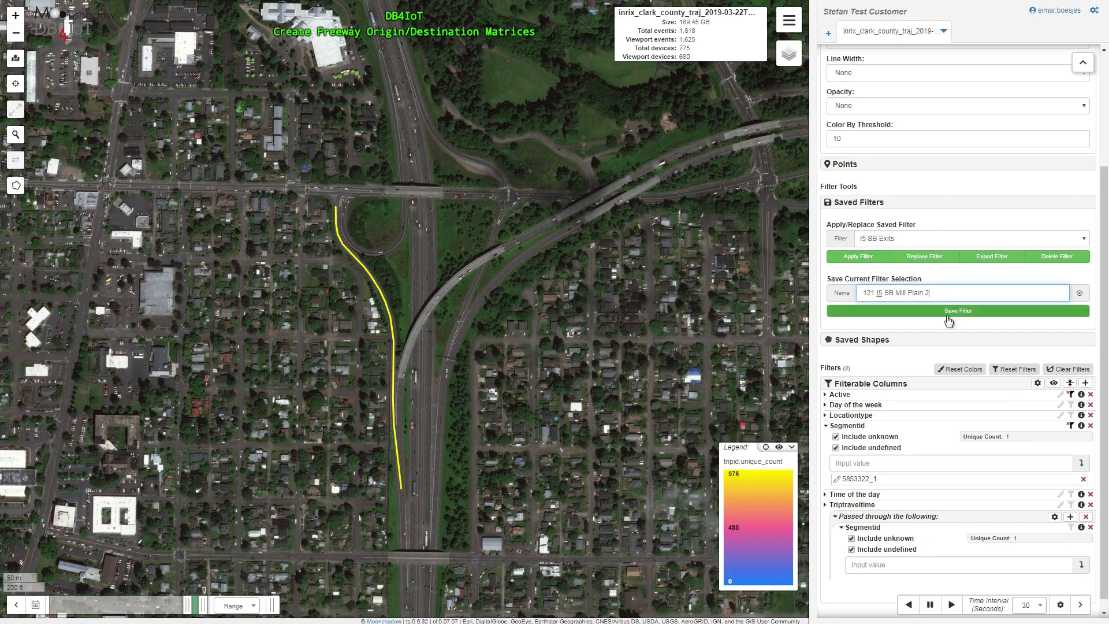
pyautogui.click(963, 310)
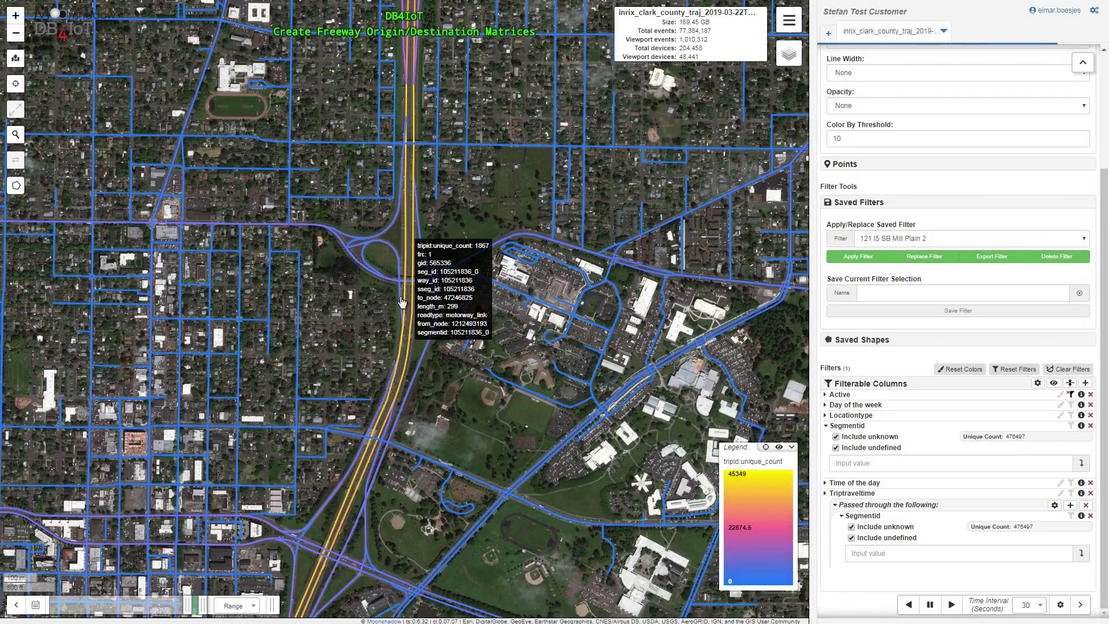
# - Filter Segmentid to the loop ramp segment 105211836_0 beside the freeway and save the filter as "133 I5 SB Turning Lane 3"
pyautogui.click(403, 302)
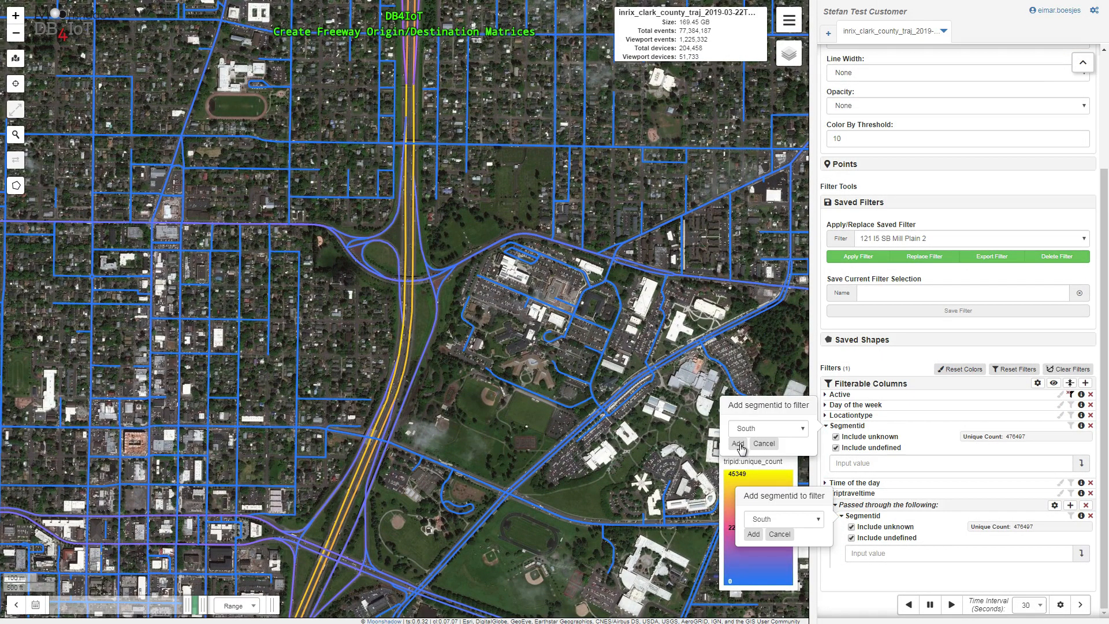
pyautogui.click(738, 444)
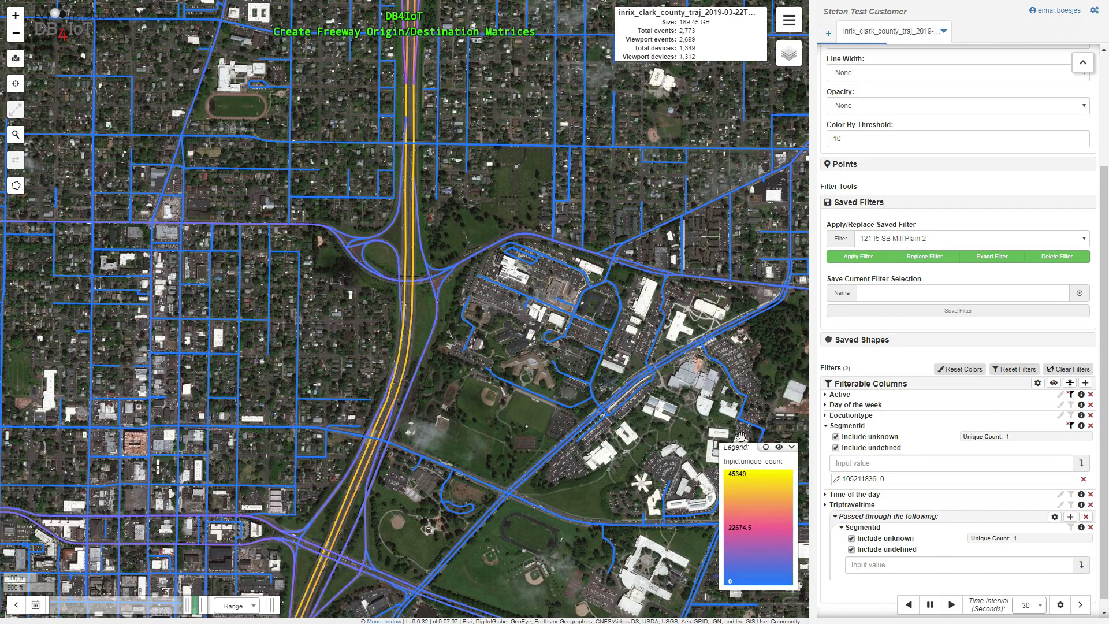
pyautogui.click(872, 298)
pyautogui.write('133 I5 SB')
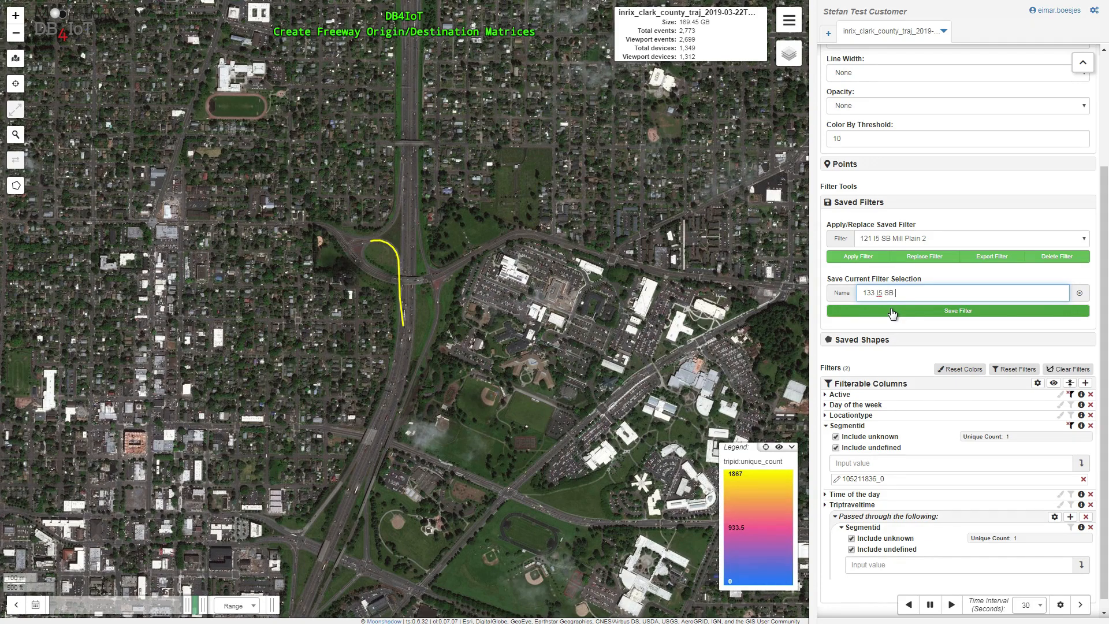
pyautogui.write(' Turning Lane 3')
pyautogui.click(893, 312)
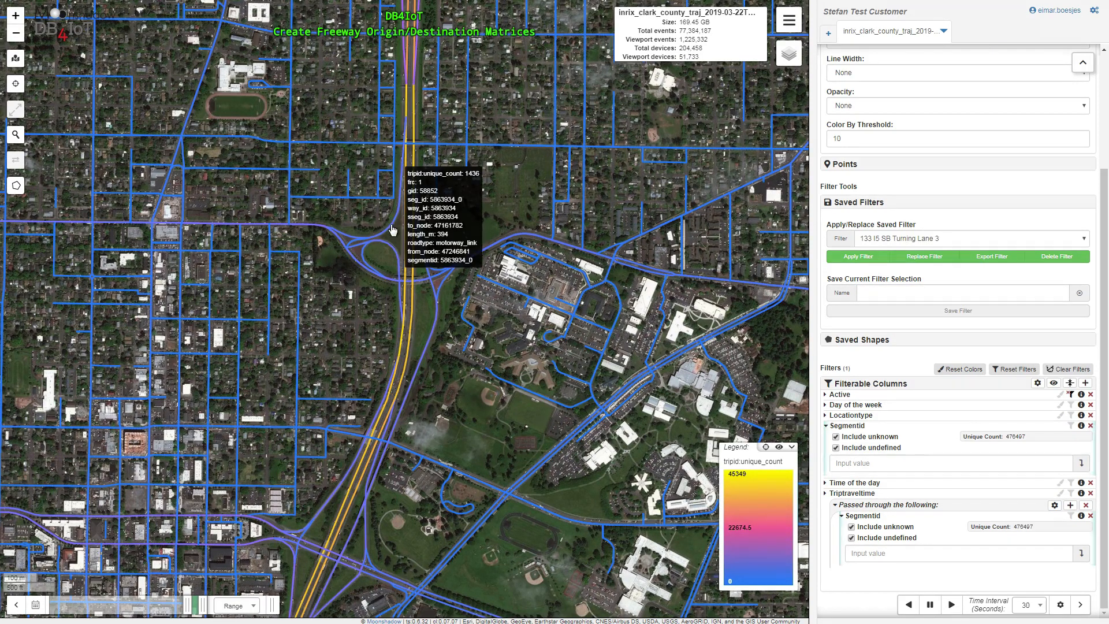
# - Filter Segmentid to the southwest-bound ramp segment 5863934_0 north of the loop and save the filter as "133 I5 SB 142nd Street"
pyautogui.click(392, 230)
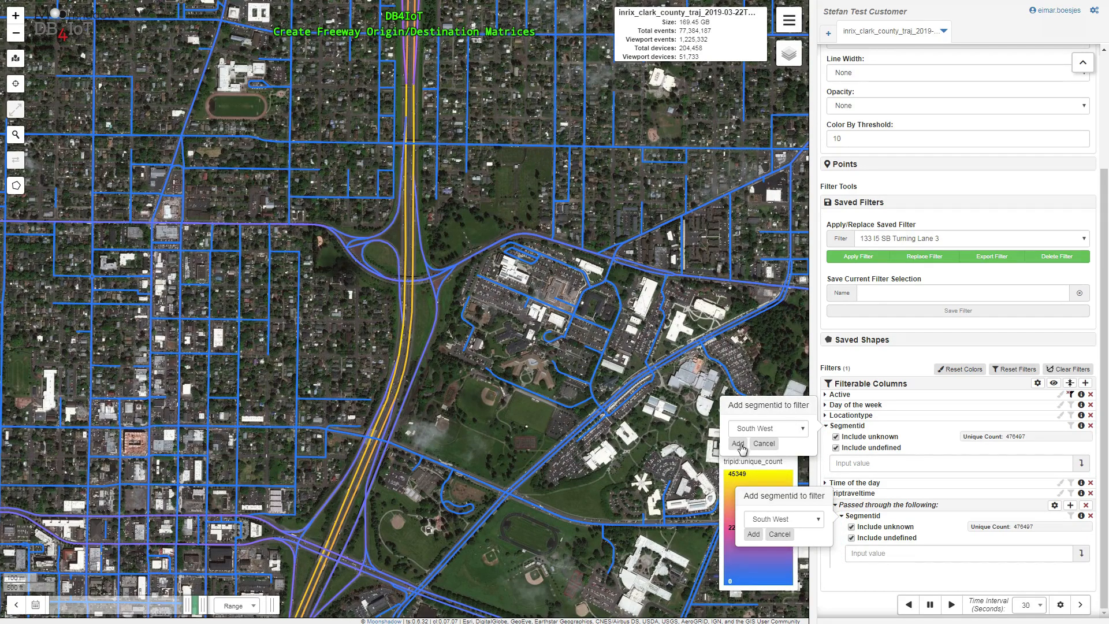
pyautogui.click(738, 443)
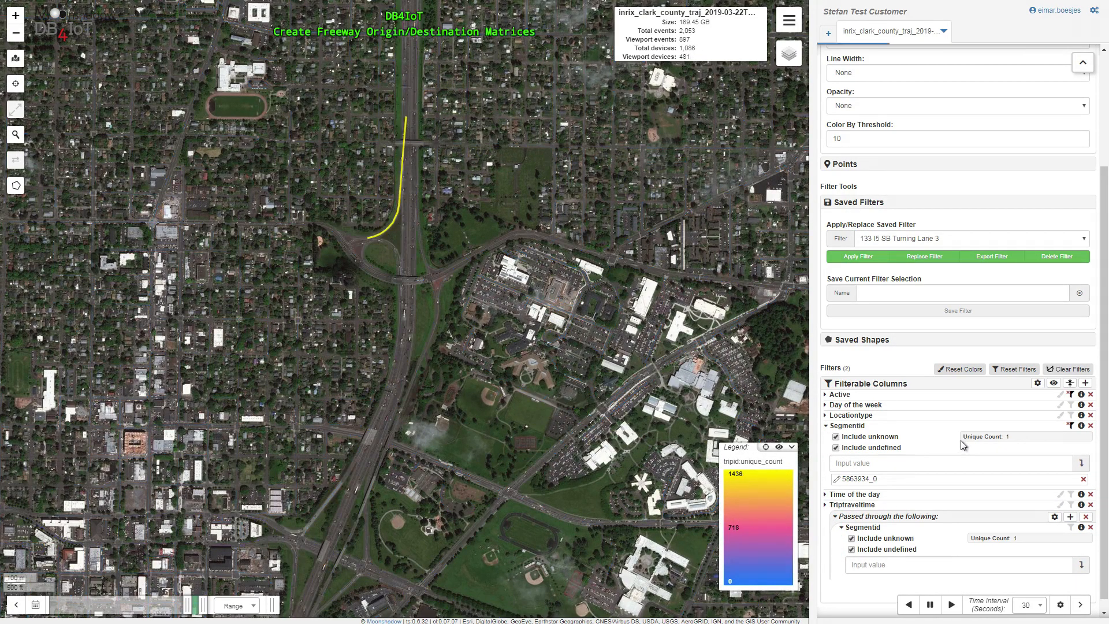
pyautogui.click(898, 287)
pyautogui.write('133 I5 SB 142nd Street')
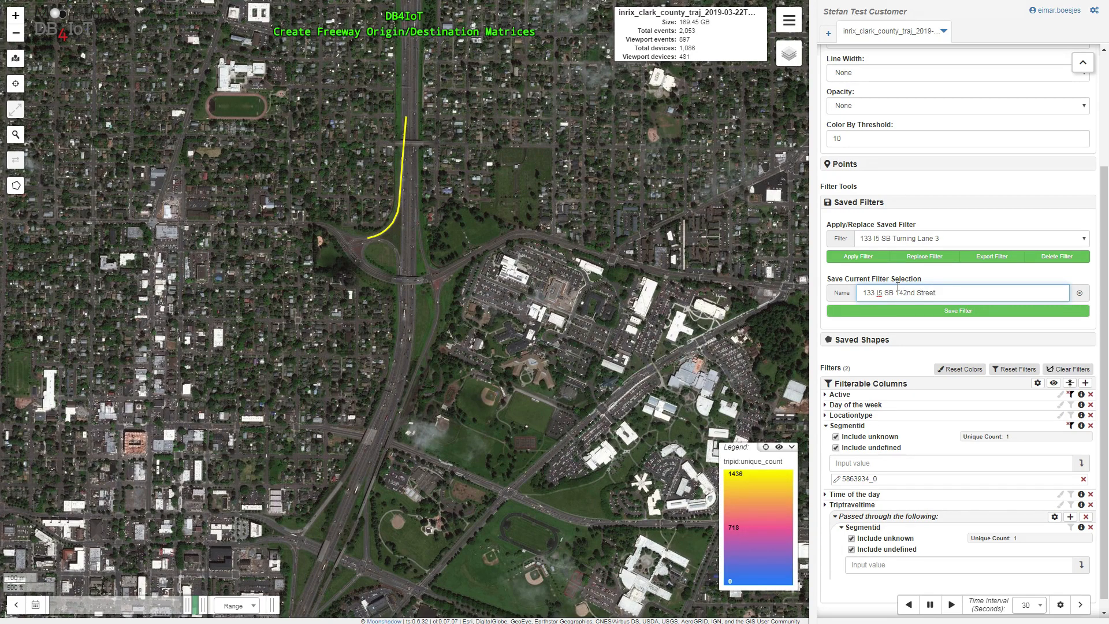
pyautogui.click(940, 312)
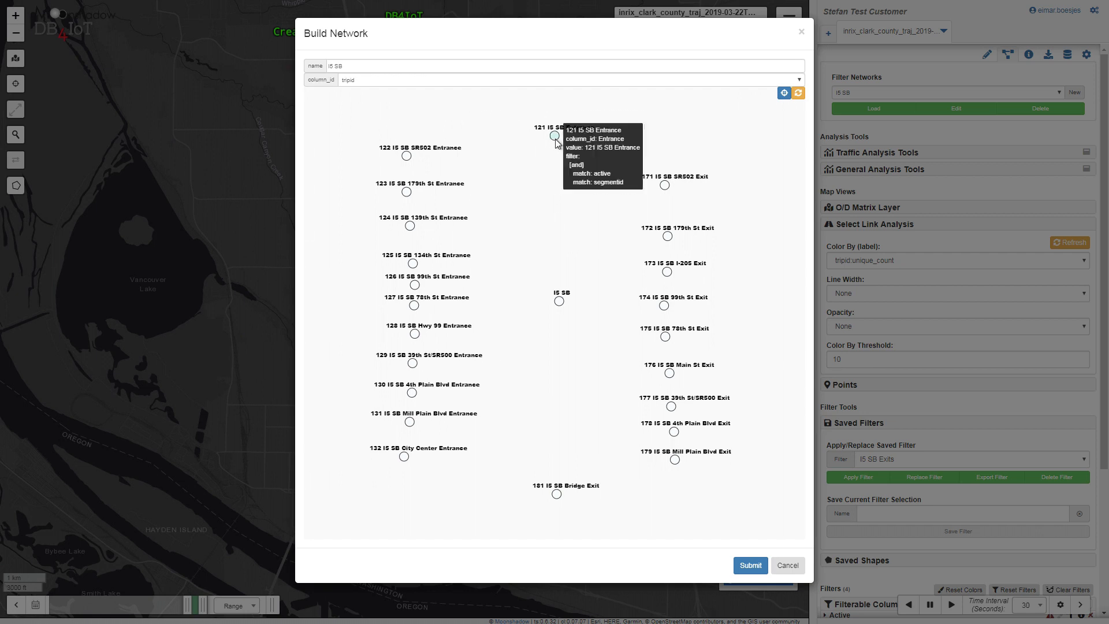
# - Link 121 I5 SB Entrance through I5 SB to 181 I5 SB Bridge Exit, and connect entrance nodes 122 to 125 to I5 SB
pyautogui.moveTo(553, 136); pyautogui.dragTo(558, 502)
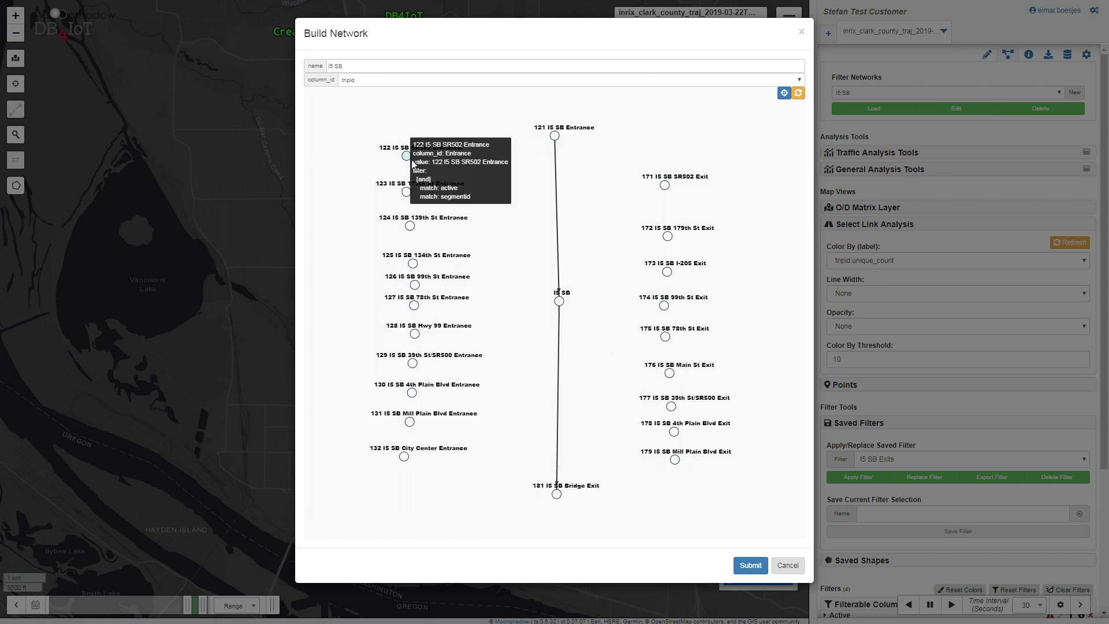
pyautogui.moveTo(407, 156); pyautogui.dragTo(559, 301)
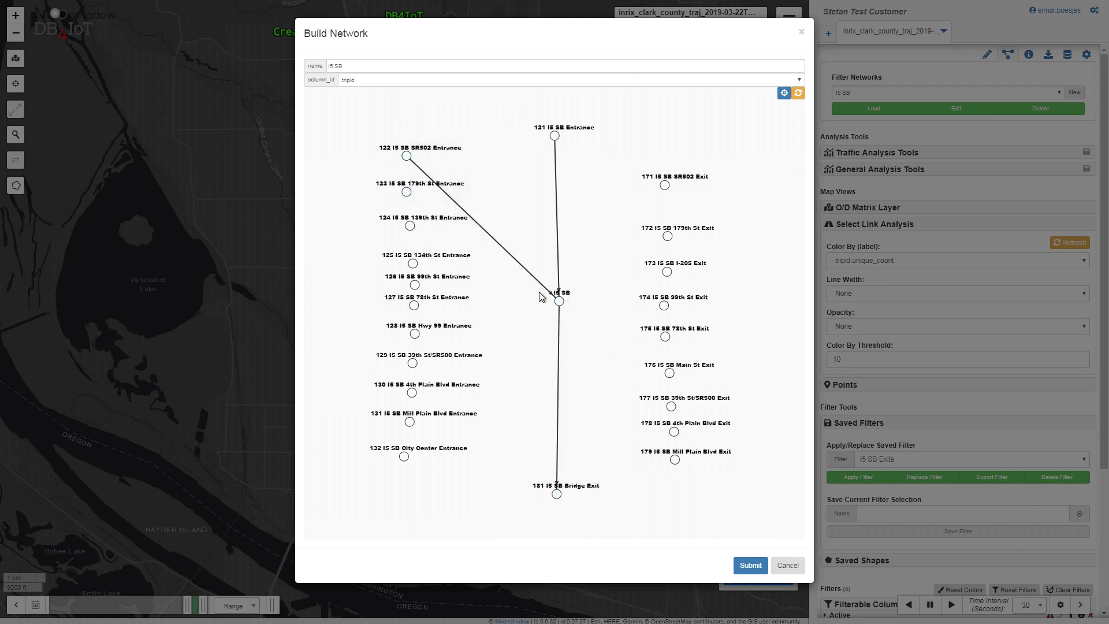
pyautogui.moveTo(407, 193); pyautogui.dragTo(555, 298)
pyautogui.moveTo(410, 226); pyautogui.dragTo(559, 300)
pyautogui.moveTo(407, 192); pyautogui.dragTo(560, 306)
pyautogui.moveTo(412, 264); pyautogui.dragTo(558, 301)
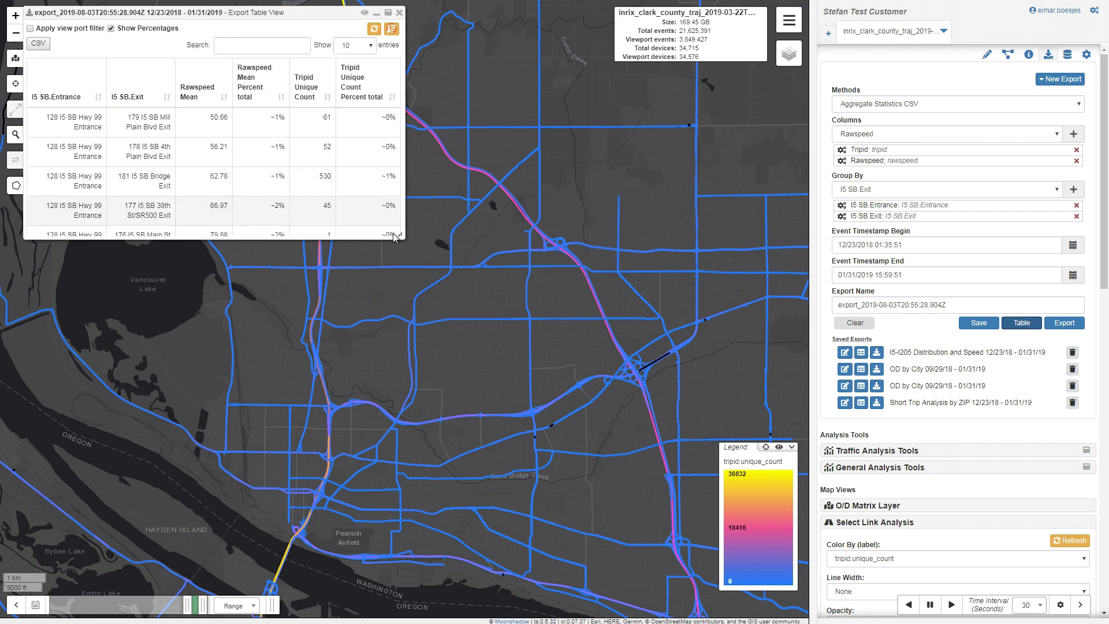
# - Enlarge and reposition the export table window over the map and hide its percentage columns
pyautogui.moveTo(401, 236); pyautogui.dragTo(607, 508)
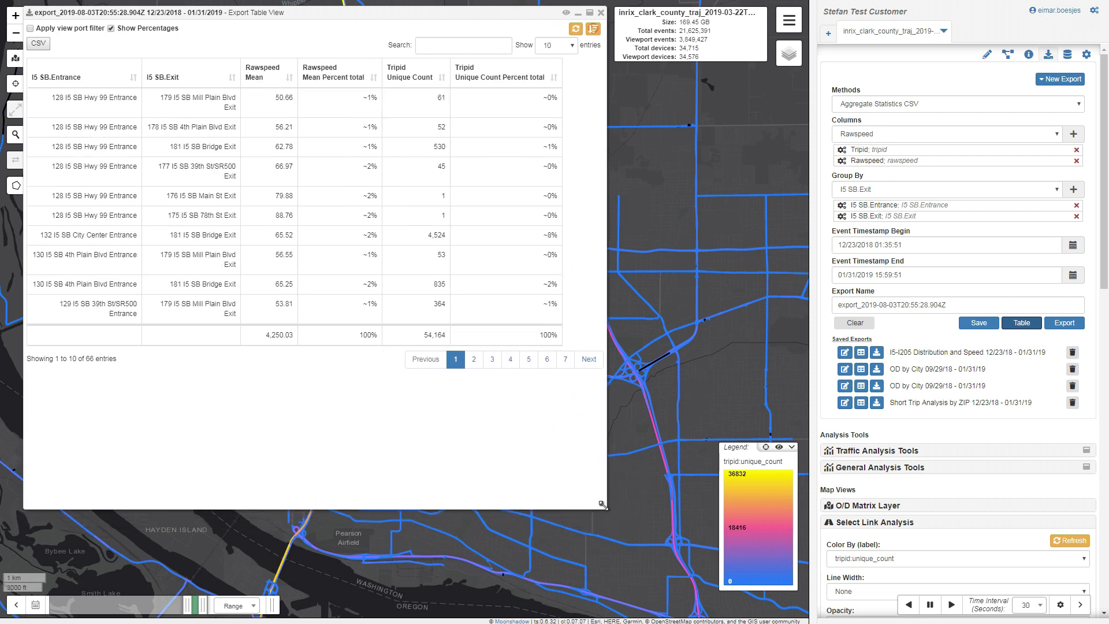
pyautogui.moveTo(245, 15); pyautogui.dragTo(307, 66)
pyautogui.click(224, 84)
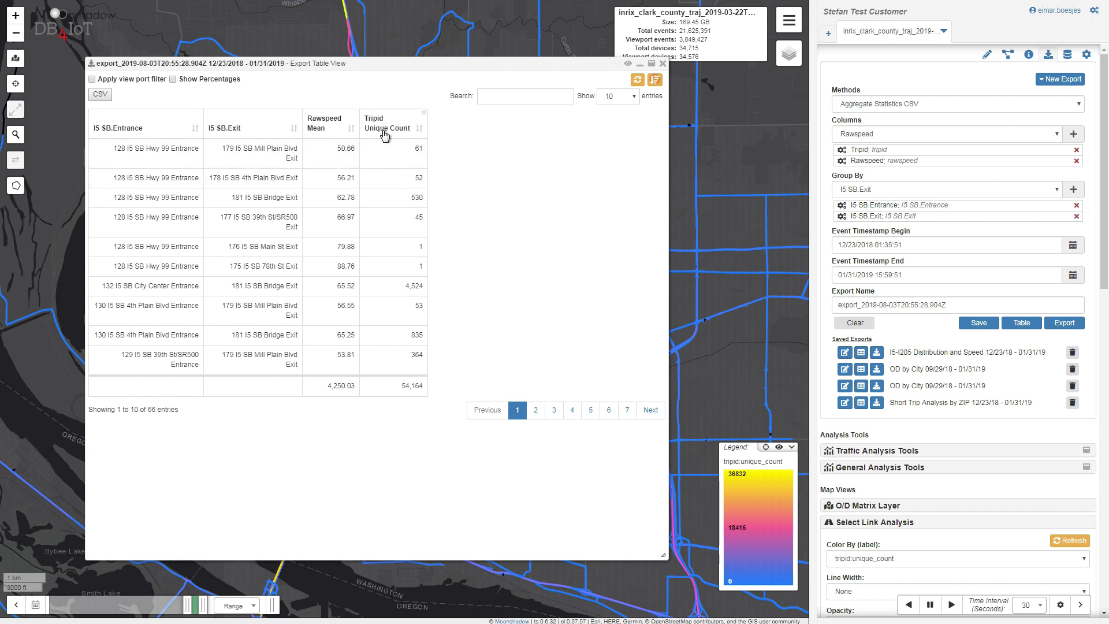
# - Sort the export table by Tripid Unique Count in descending order and download it as CSV
pyautogui.click(421, 128)
pyautogui.click(421, 129)
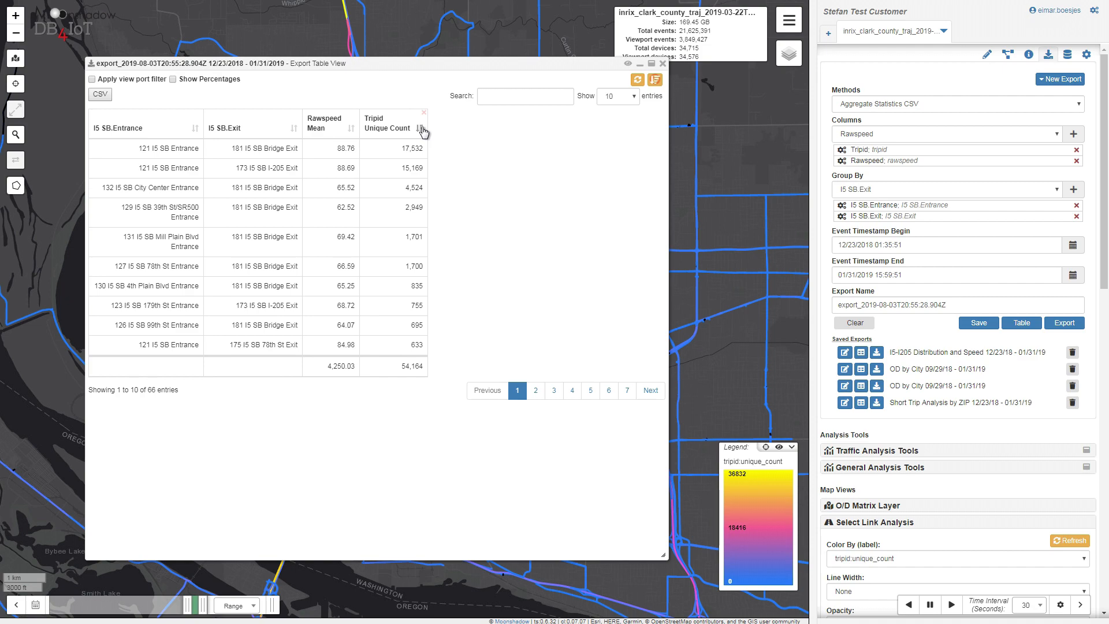
pyautogui.click(100, 95)
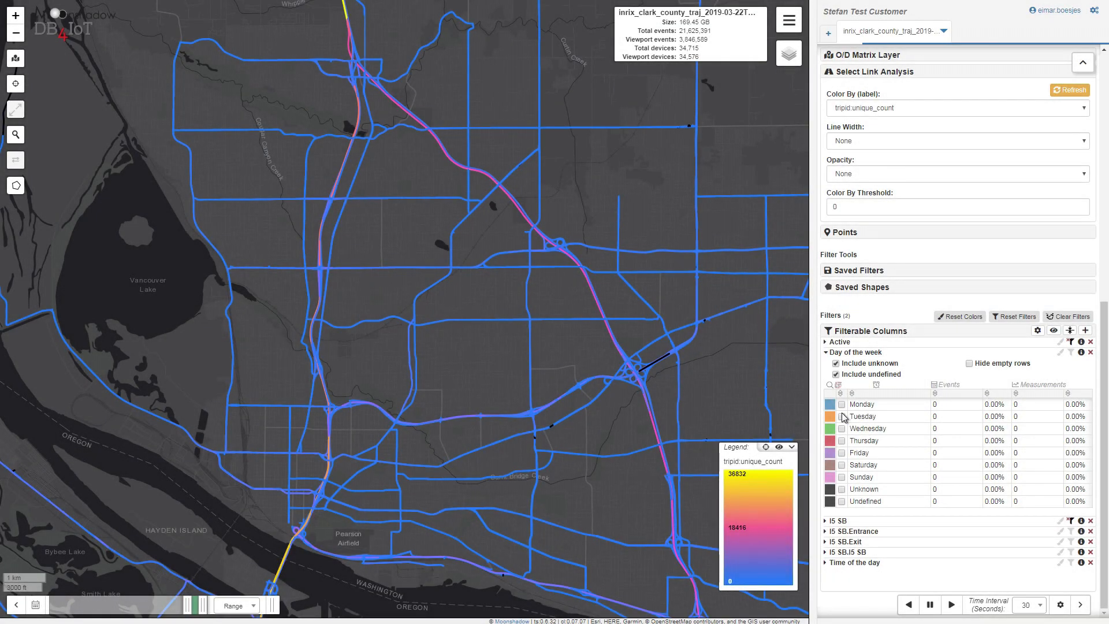
# - Filter the data to Tuesday through Thursday and 05:30 AM to 09:00 AM, and generate the export table again
pyautogui.click(841, 442)
pyautogui.click(855, 562)
pyautogui.scroll(-4, 866, 520)
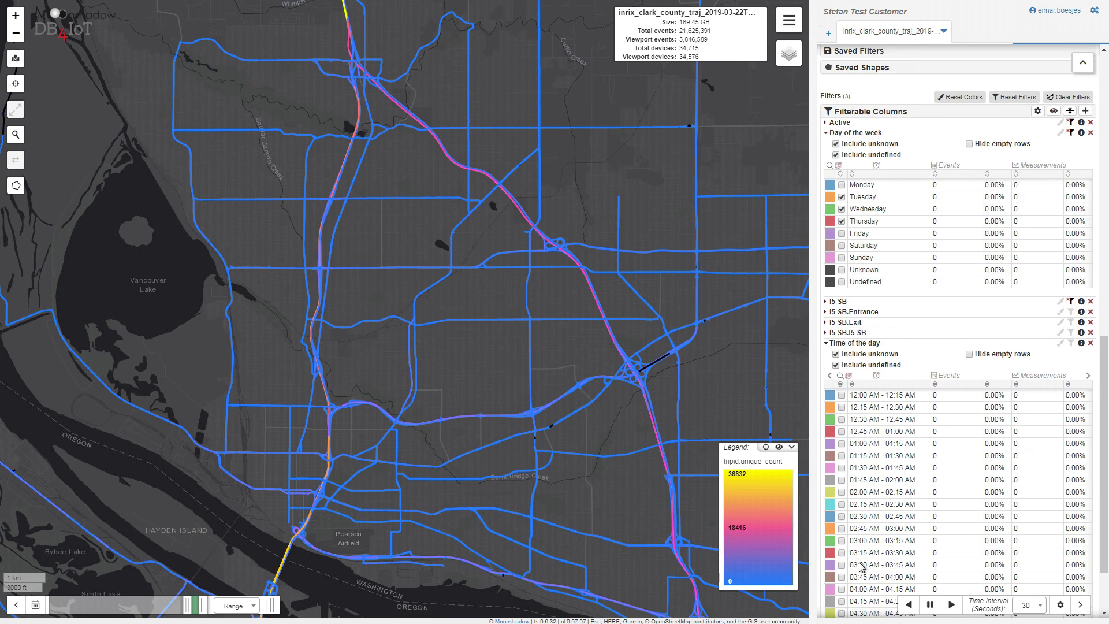
pyautogui.scroll(-2, 1104, 357)
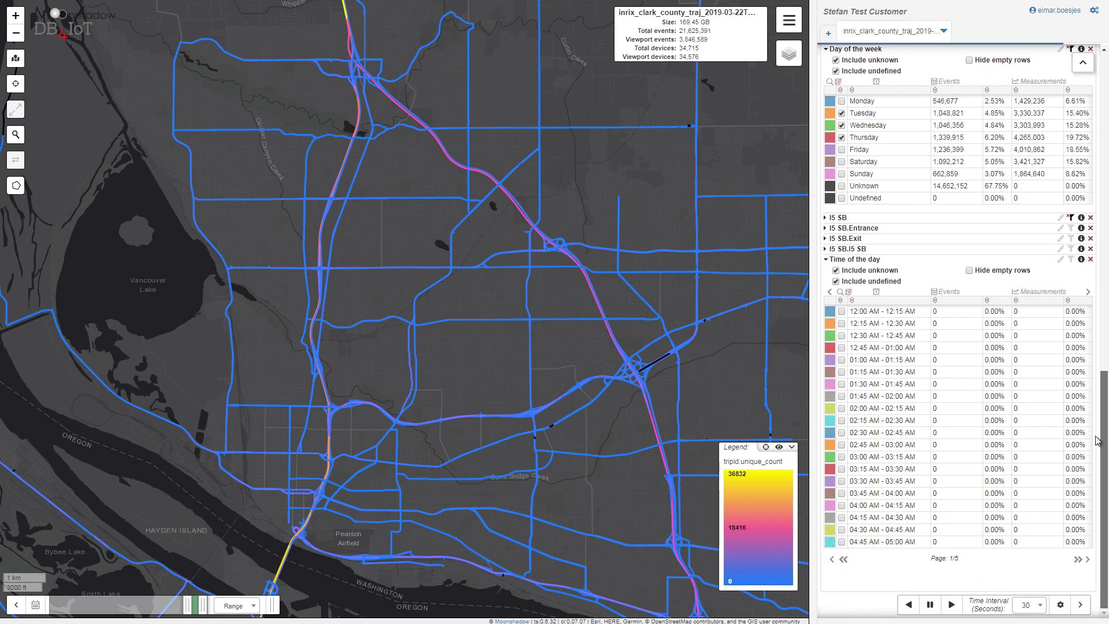
pyautogui.click(1088, 559)
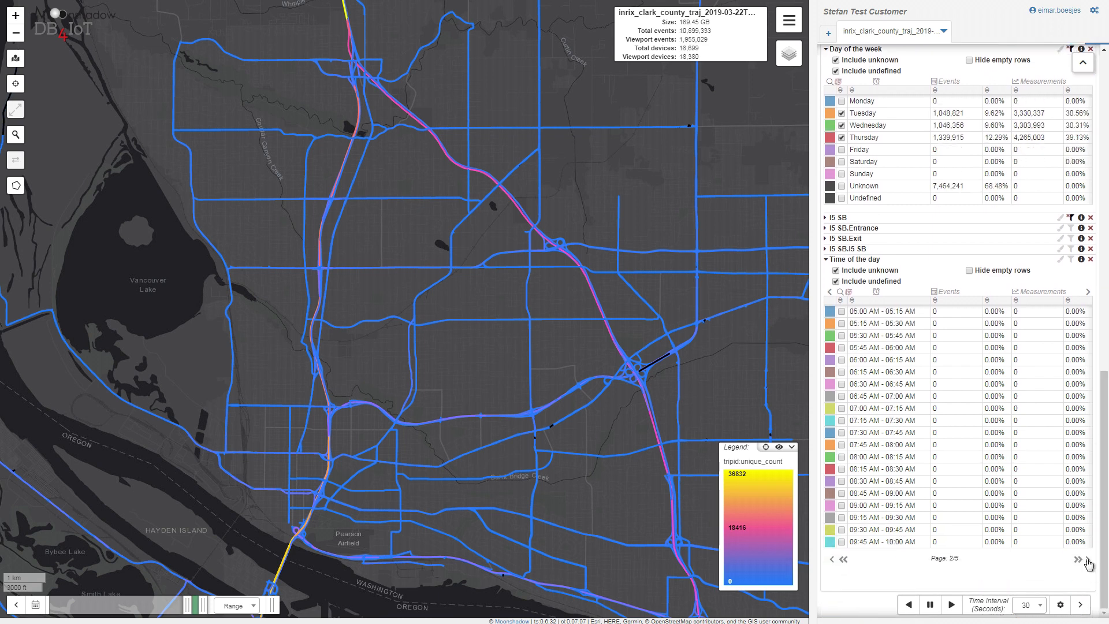
pyautogui.click(841, 335)
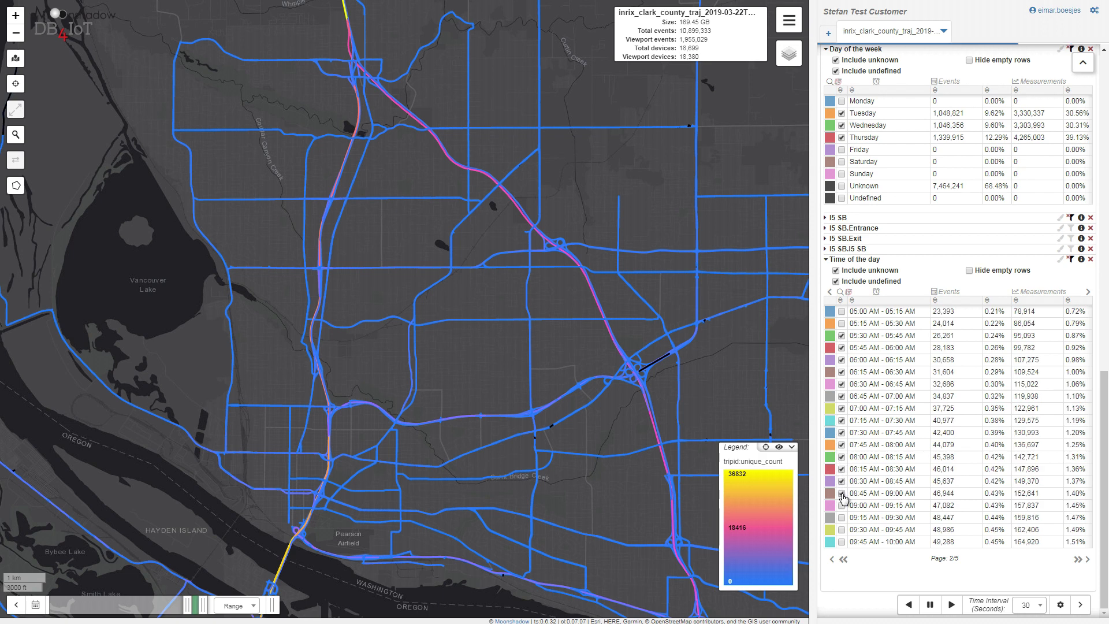
pyautogui.keyDown('shift'); pyautogui.click(842, 493); pyautogui.keyUp('shift')
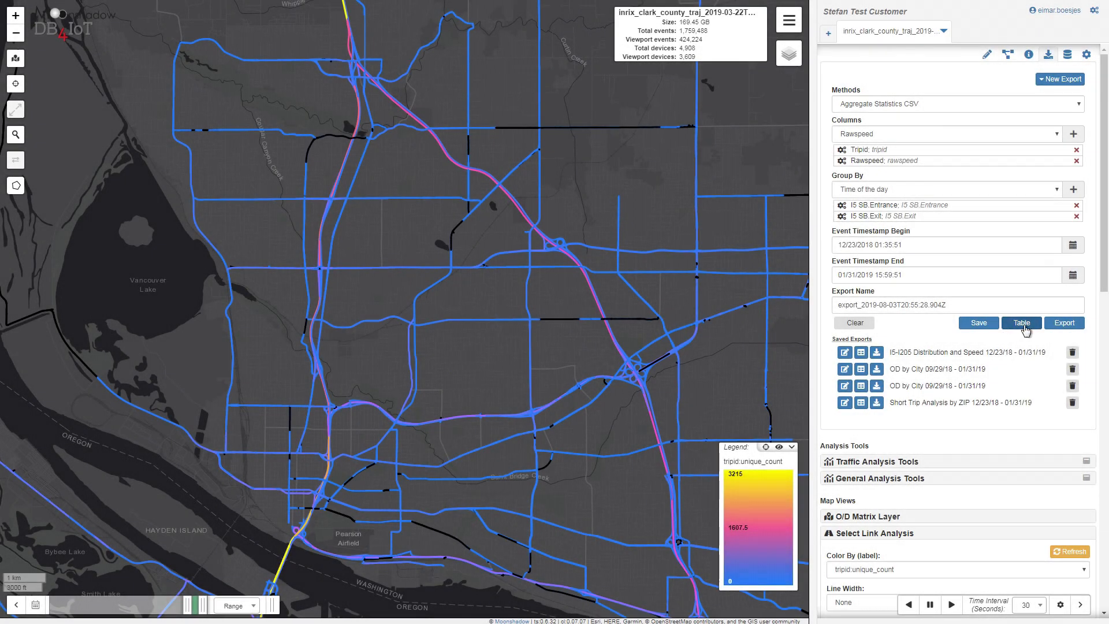
pyautogui.click(1023, 325)
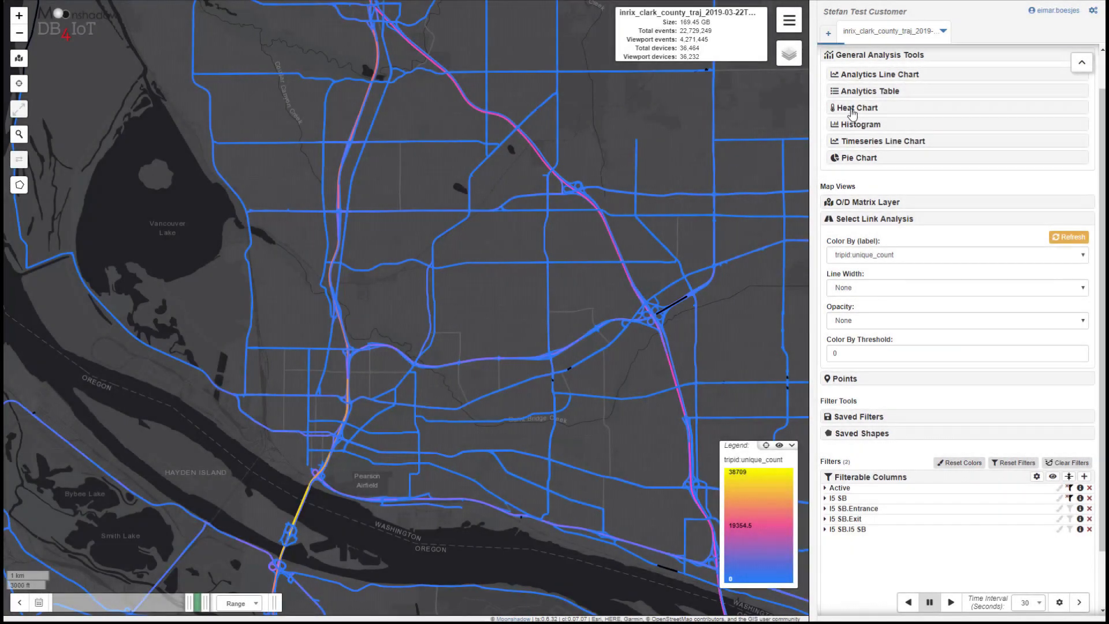
# - Create a new heat chart with I5 SB.Exit on the X axis and I5 SB.Entrance on the Y axis
pyautogui.click(853, 110)
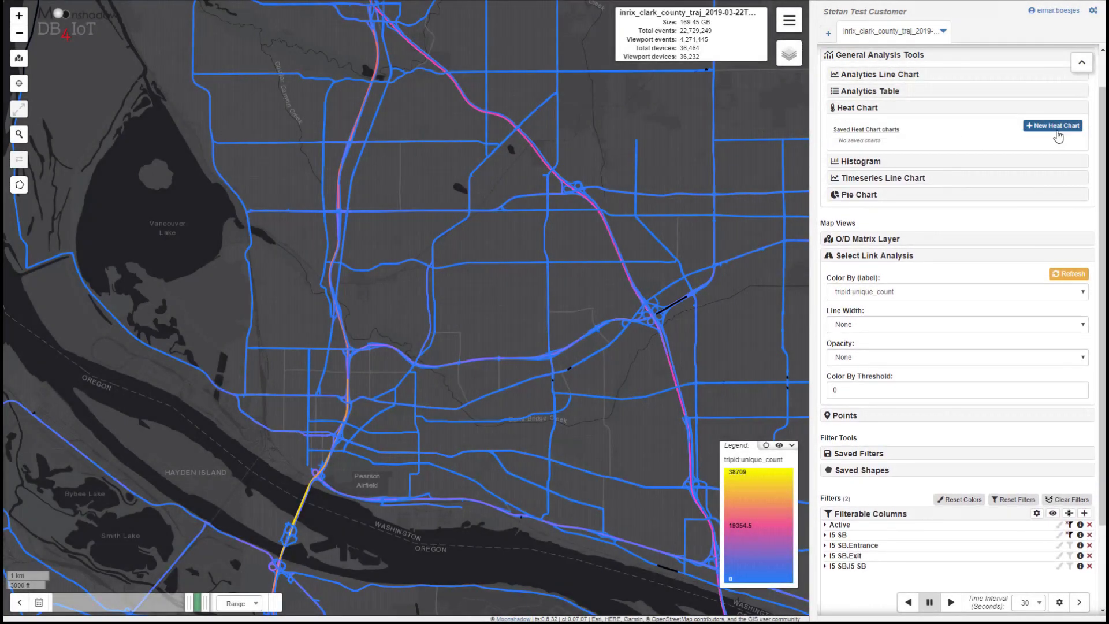
pyautogui.click(1056, 127)
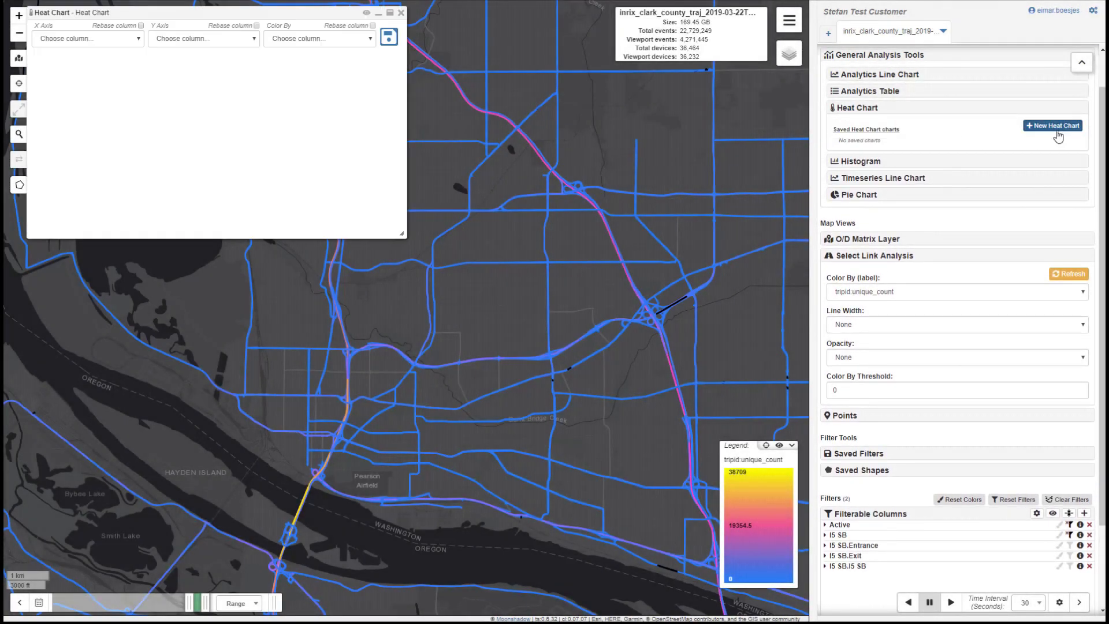
pyautogui.click(79, 40)
pyautogui.scroll(-5, 87, 85)
pyautogui.scroll(5, 87, 85)
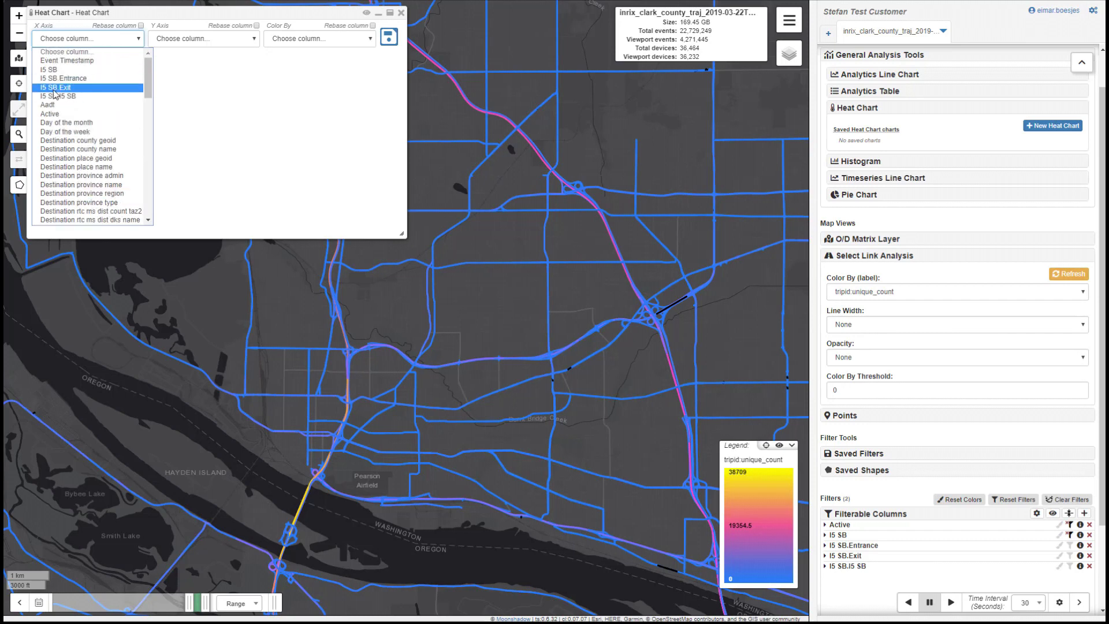
pyautogui.click(56, 94)
pyautogui.click(190, 41)
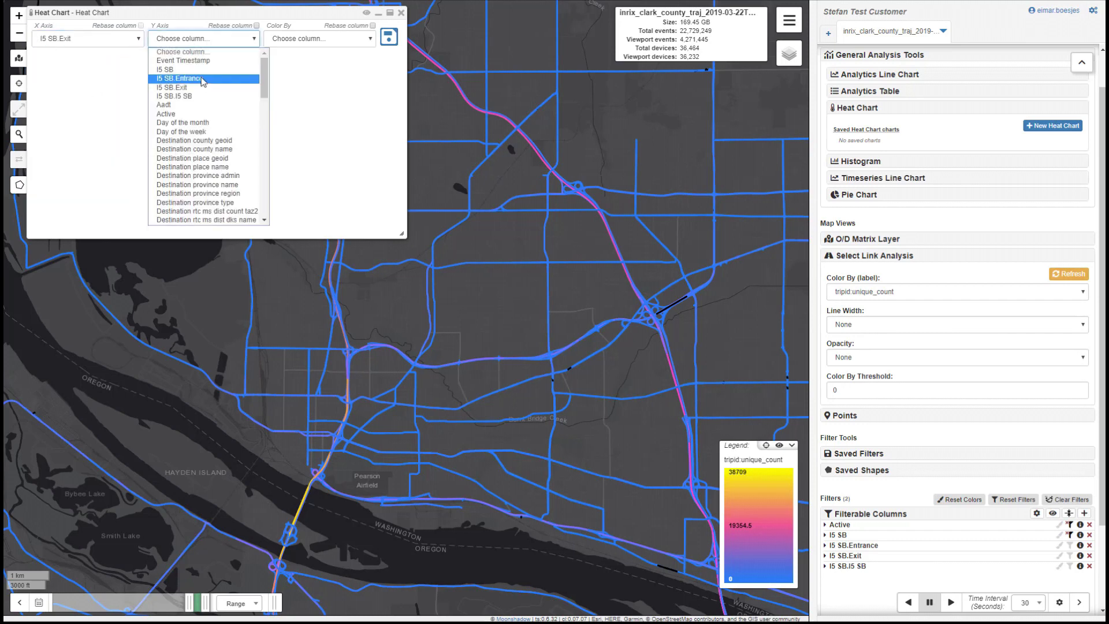
pyautogui.click(201, 81)
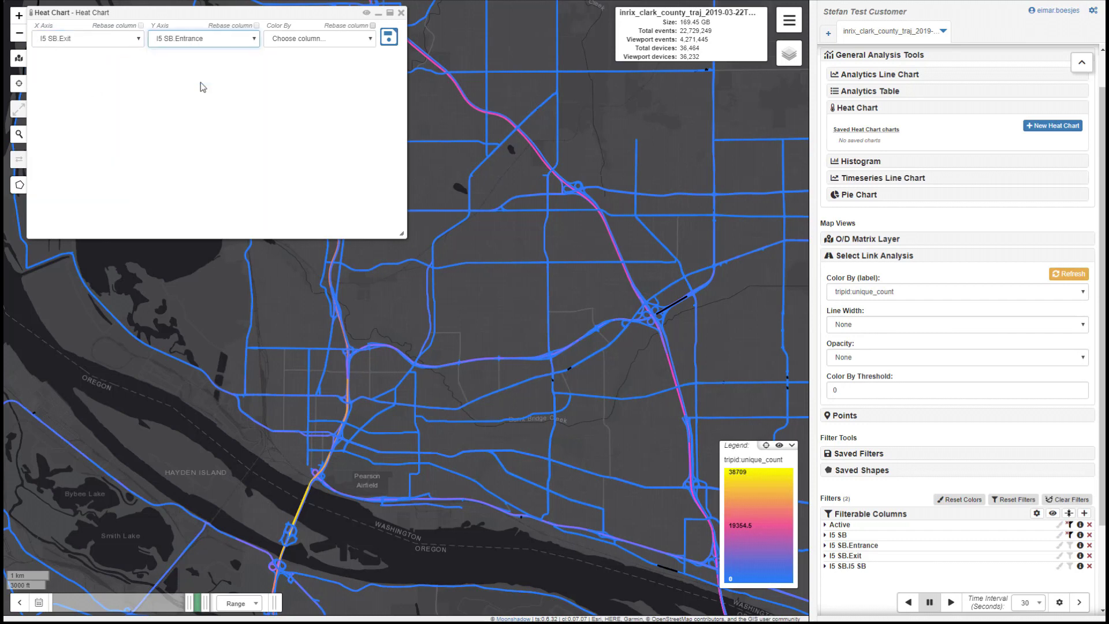
# - Color the heat chart by Tripid:unique_count and enlarge its window
pyautogui.click(315, 40)
pyautogui.scroll(-5, 323, 127)
pyautogui.click(306, 162)
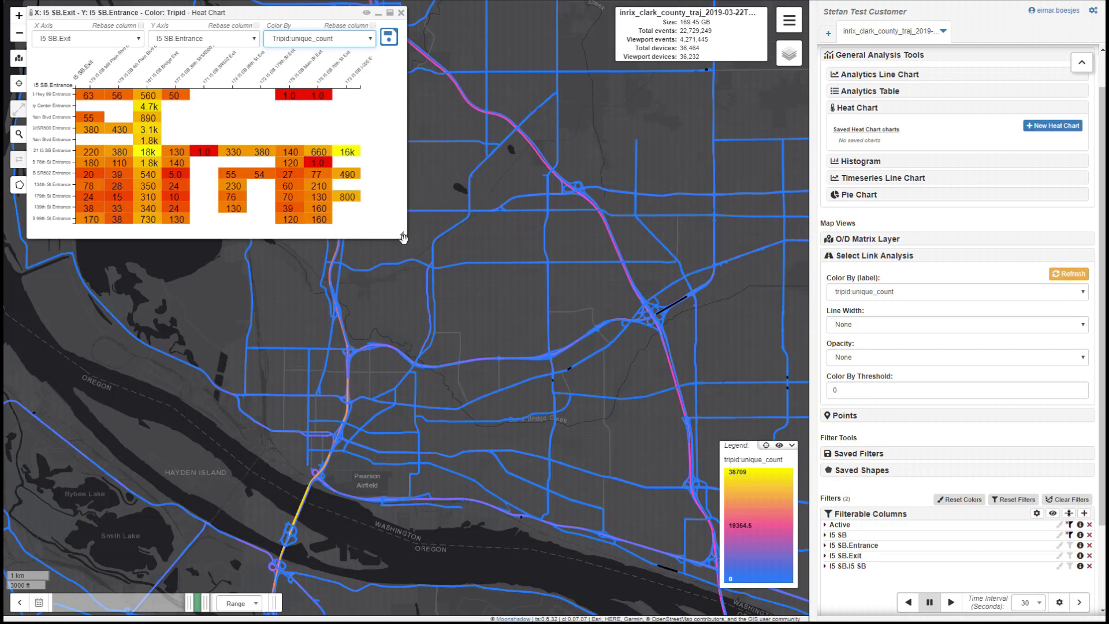
pyautogui.moveTo(402, 233); pyautogui.dragTo(577, 431)
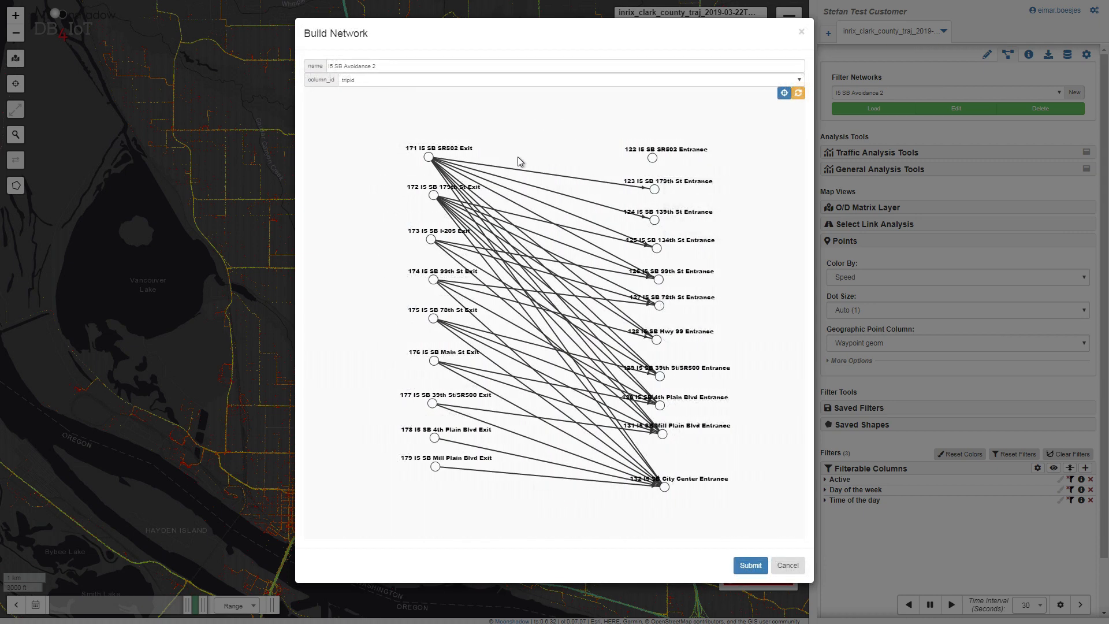
# - Inspect the filter details of the 171 I5 SB SR502 Exit and 123 I5 SB 179th St Entrance nodes in the I5 SB Avoidance 2 network
pyautogui.moveTo(431, 160)
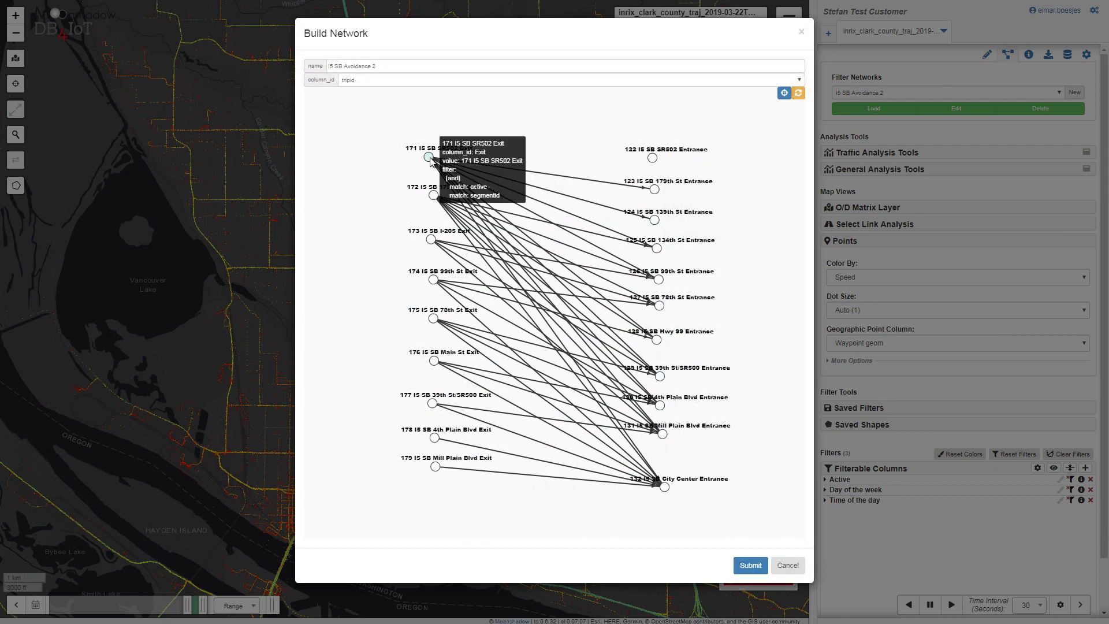
pyautogui.moveTo(657, 192)
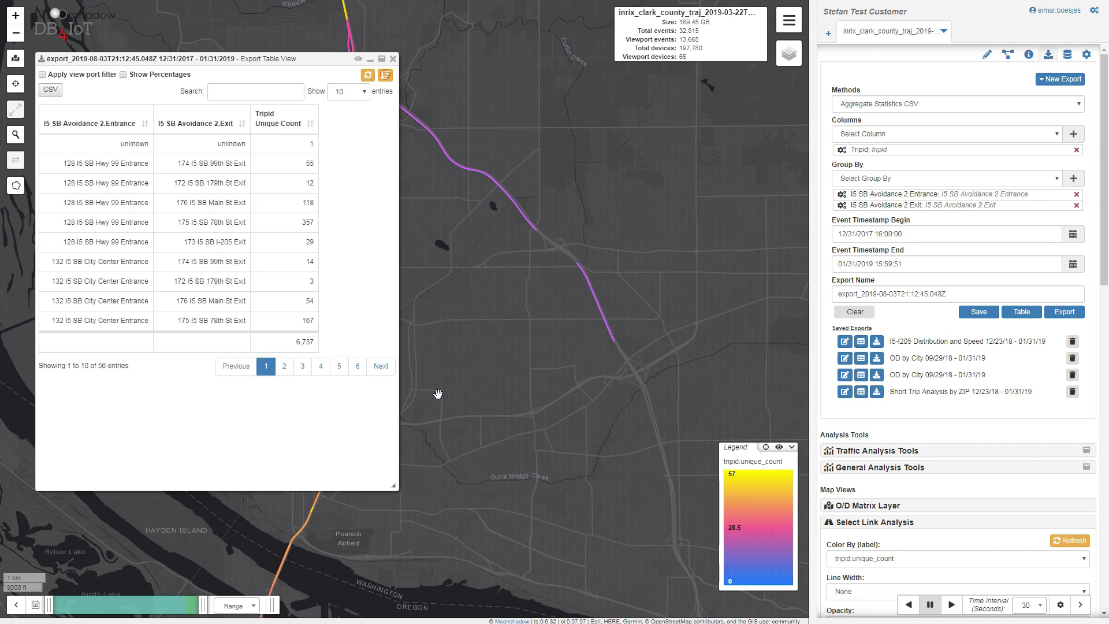
# - Sort the I5 SB Avoidance 2 entrance/exit export table by Tripid Unique Count in descending order
pyautogui.click(310, 125)
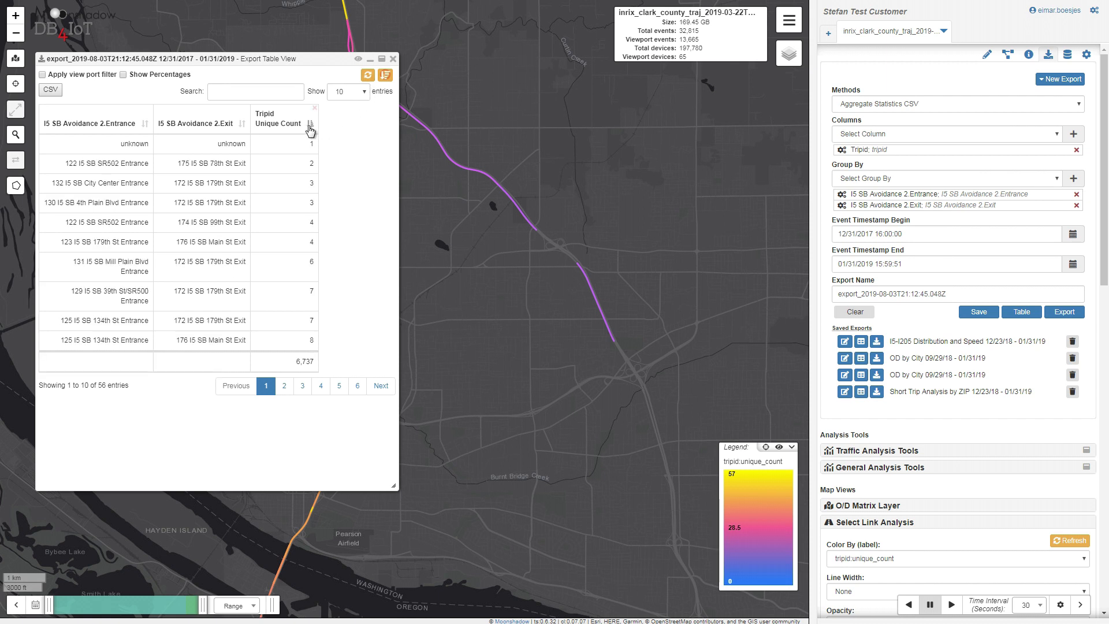
pyautogui.click(309, 125)
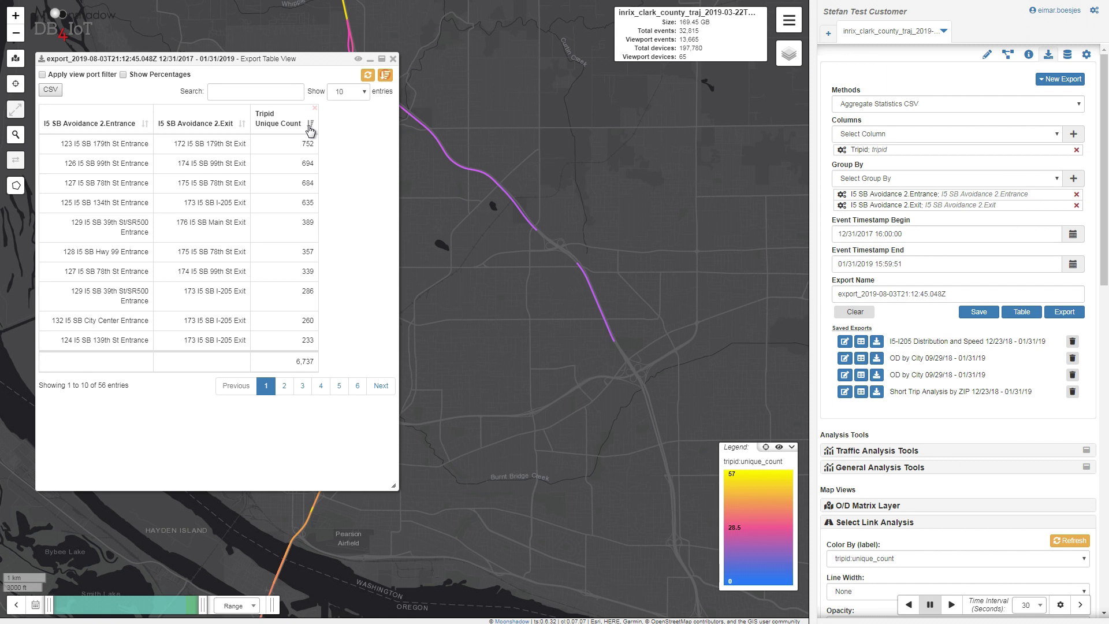
pyautogui.moveTo(191, 126); pyautogui.dragTo(85, 125)
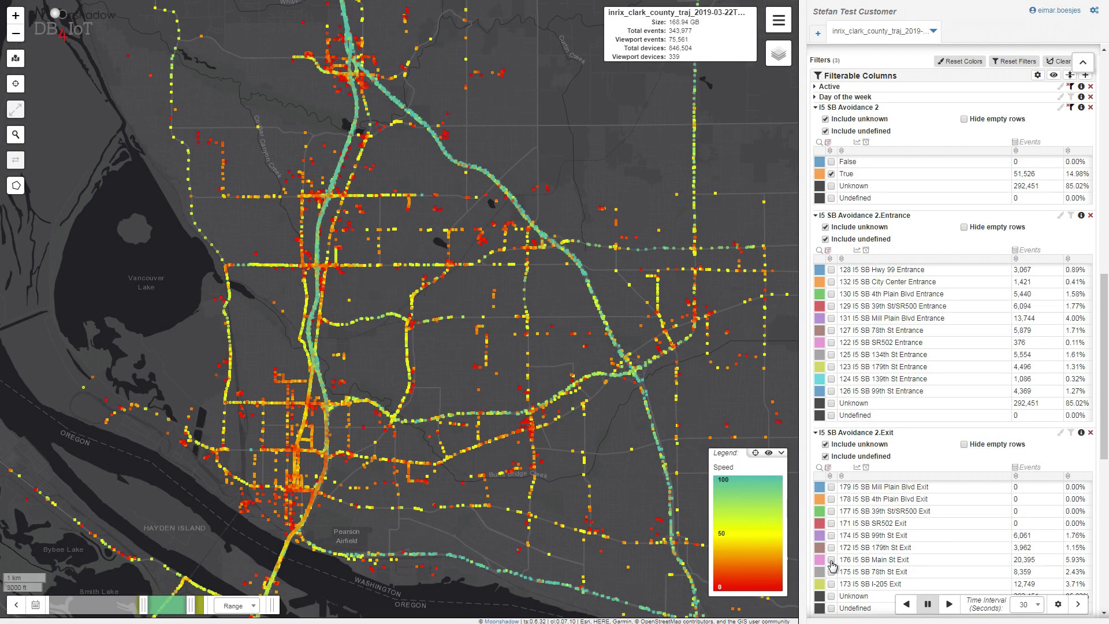
# - Filter the mapped trips to 176 I5 SB Main St Exit and 131 I5 SB Mill Plain Blvd Entrance, excluding unknown and undefined values for both
pyautogui.click(831, 560)
pyautogui.click(826, 456)
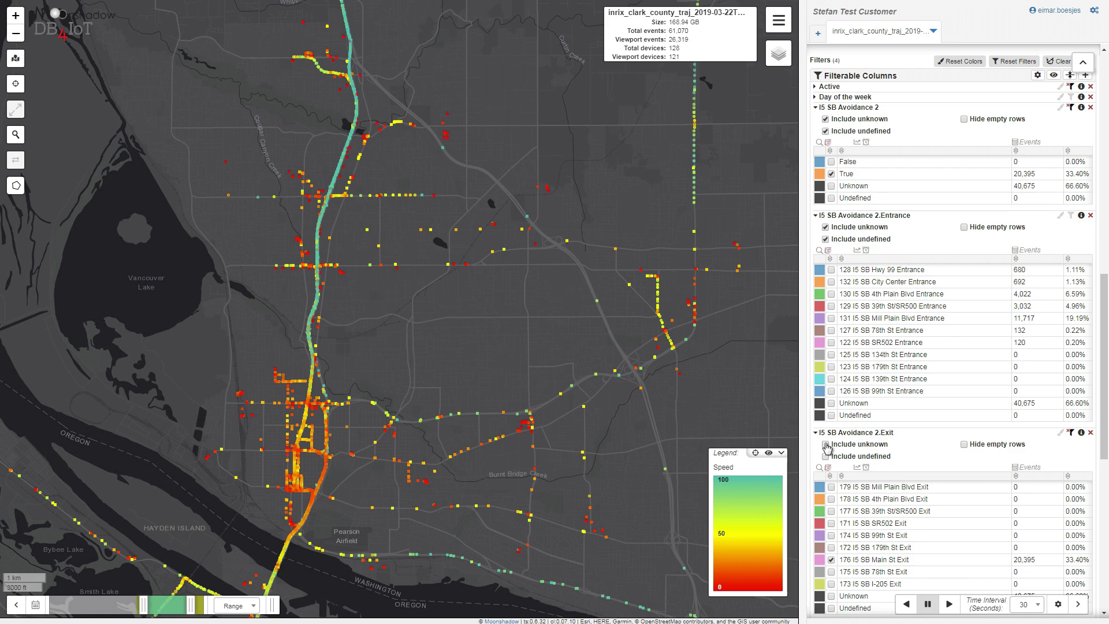
pyautogui.click(831, 319)
pyautogui.click(825, 240)
pyautogui.click(826, 227)
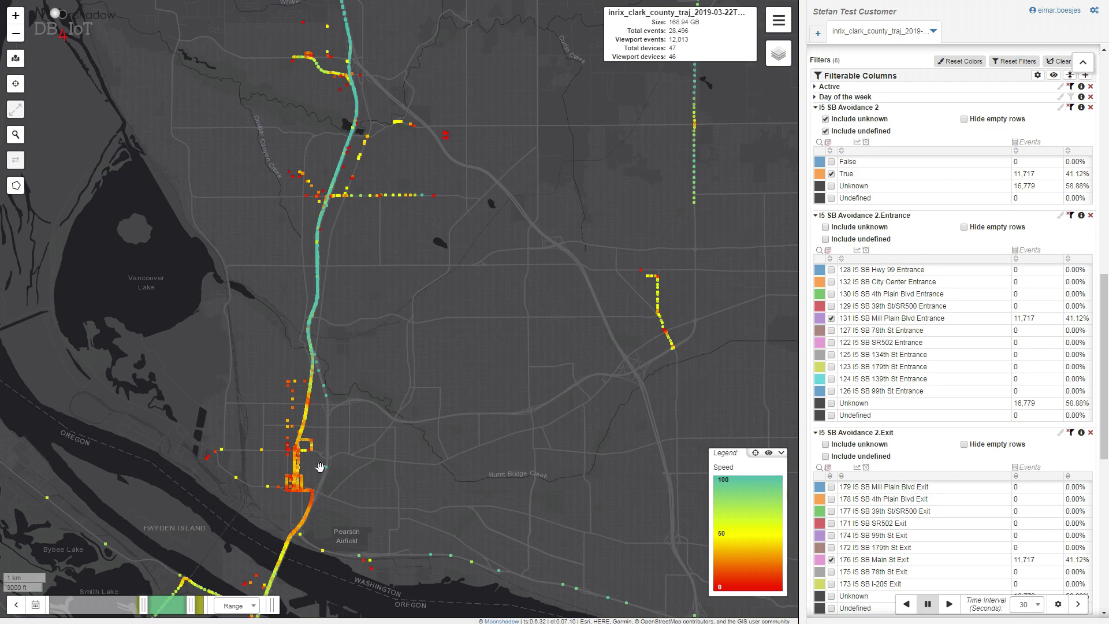
pyautogui.scroll(2, 312, 474)
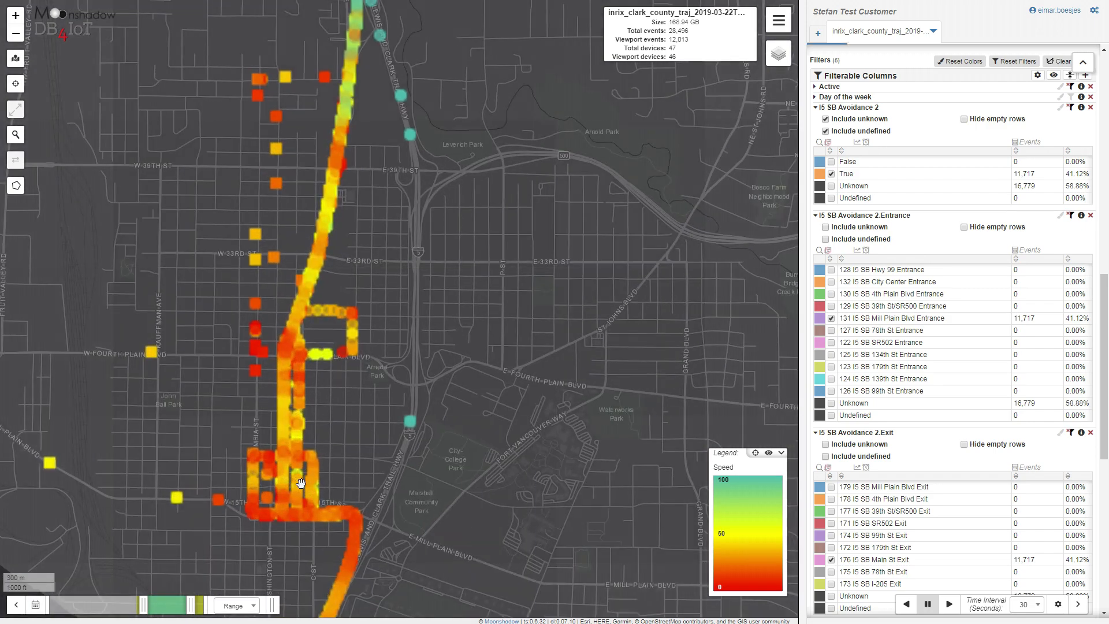
pyautogui.scroll(1, 274, 541)
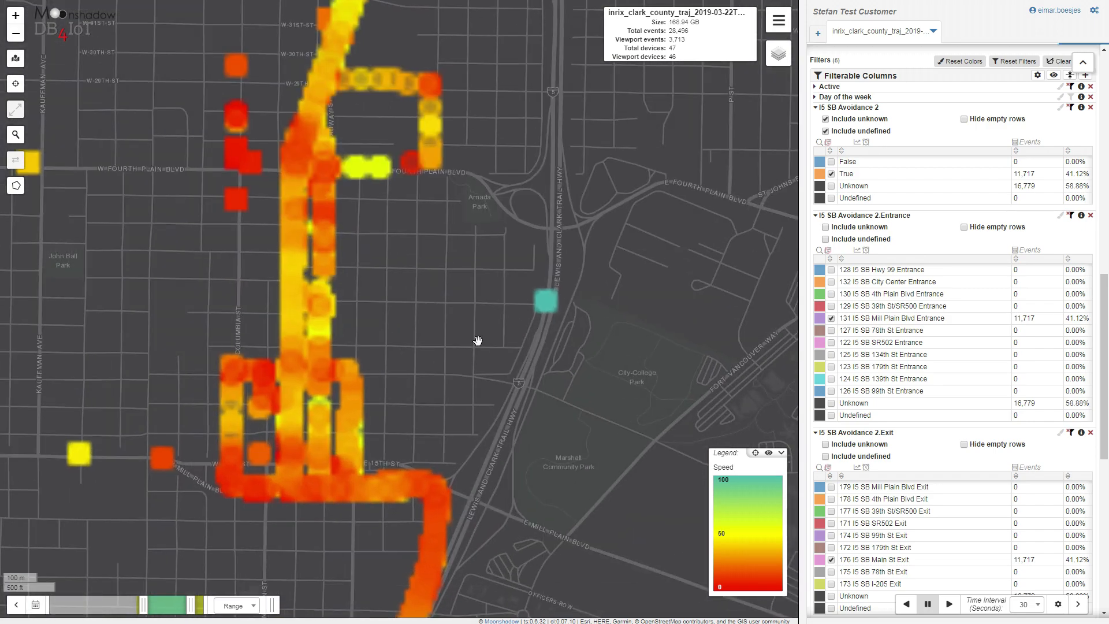